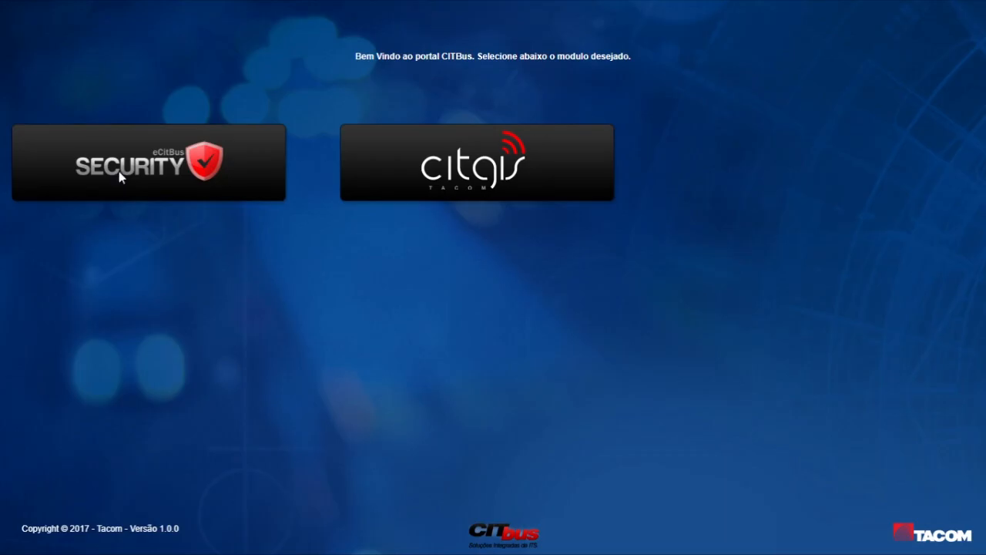
Open the user group search page of the Security module
left_click(117, 171)
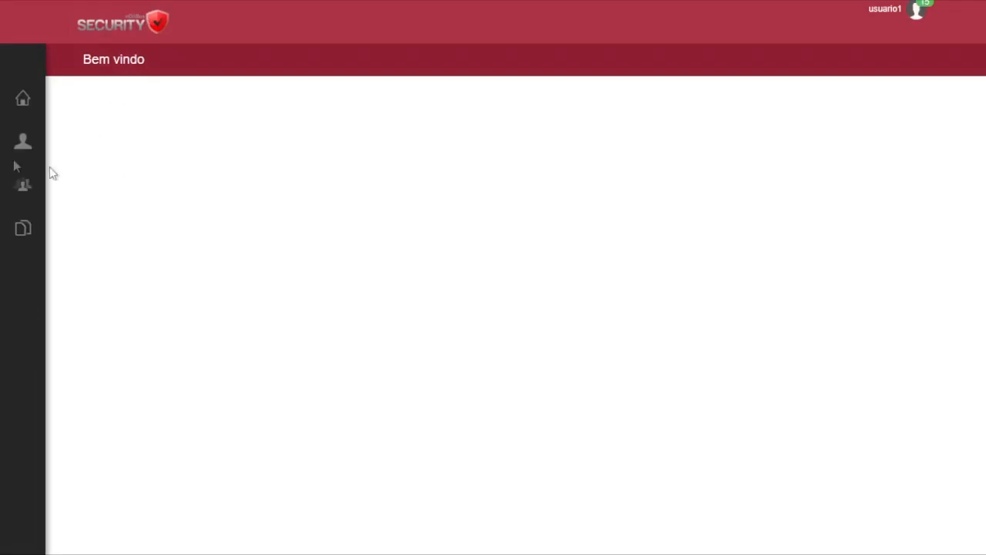
mouse_move(2, 136)
mouse_move(41, 293)
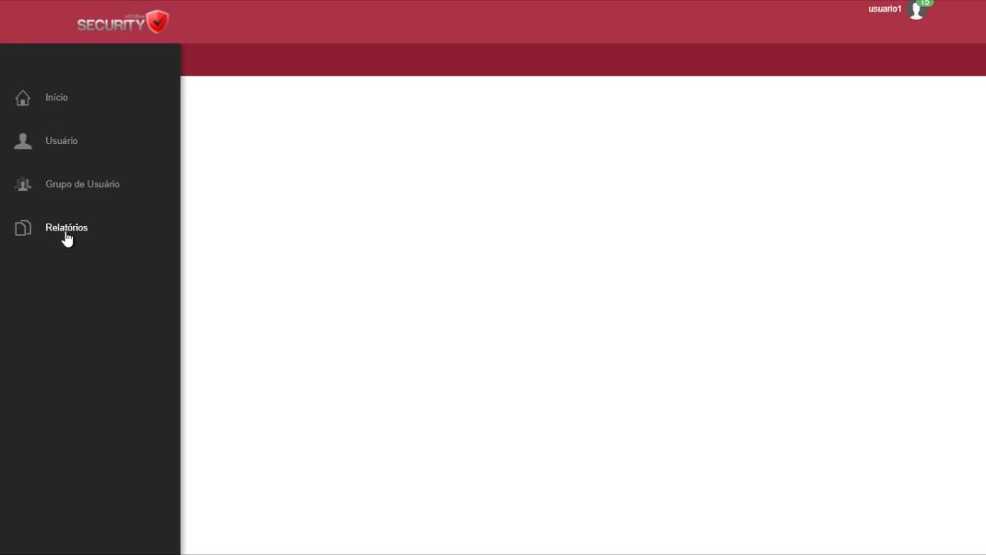
left_click(76, 193)
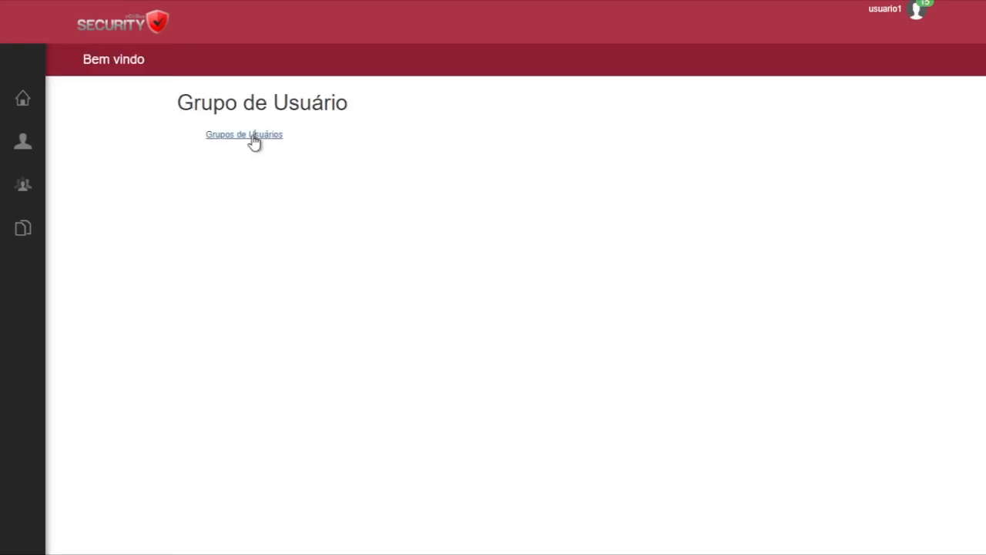
left_click(255, 141)
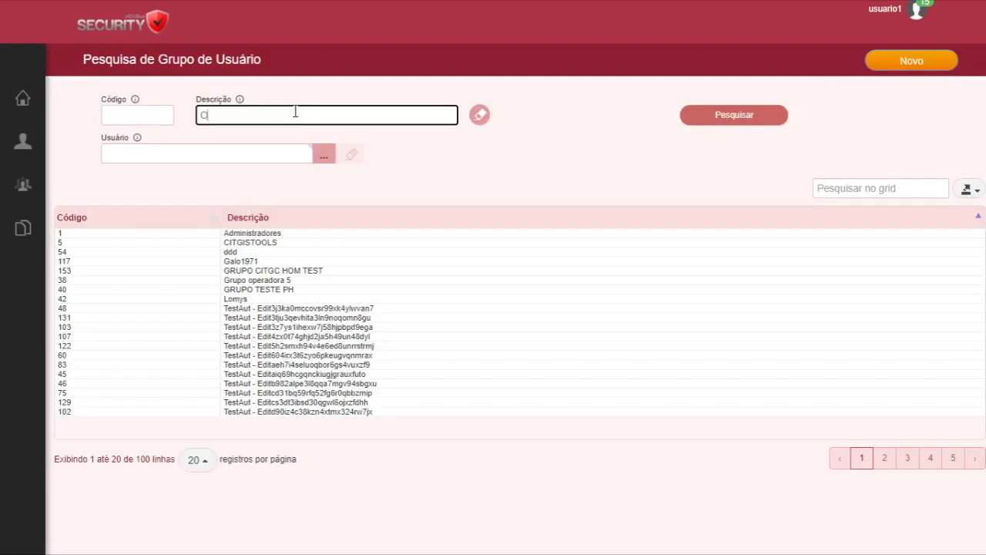
Start a new user group with the description "Apresentação TACOM" and AUTO OMNIBUS NOVA SUISSA LTDA as favourite operator
key("BackSpace")
left_click(926, 66)
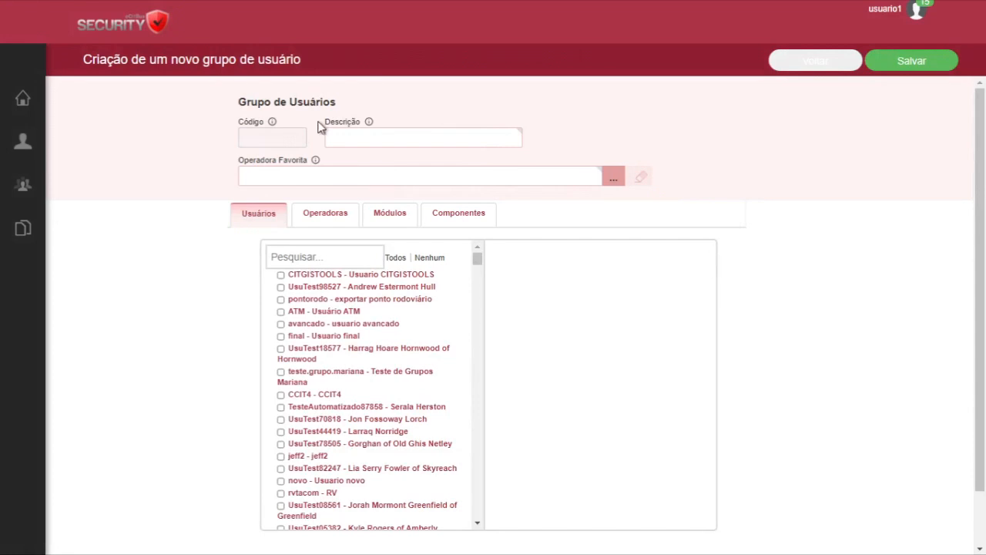
left_click(375, 139)
type("Apresentaç")
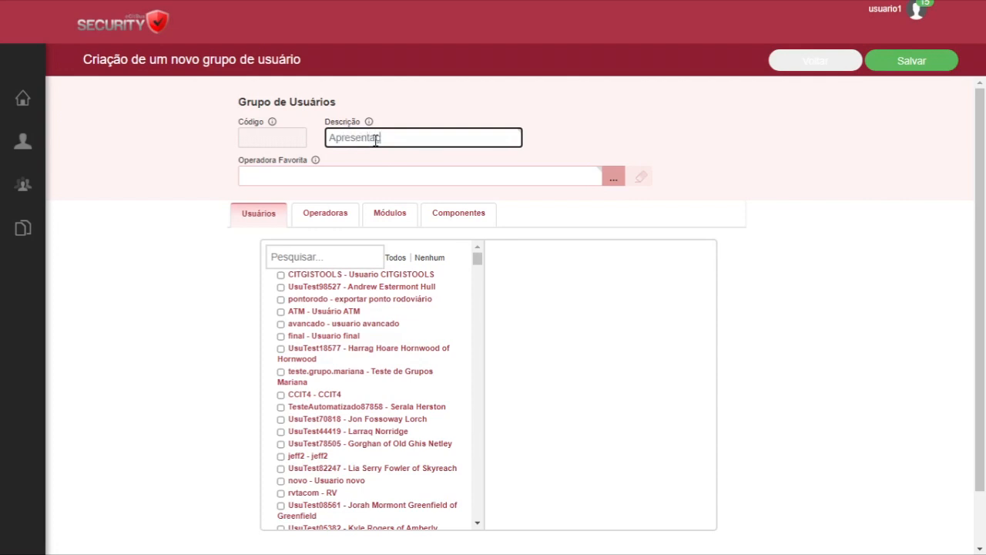
type("ão TACOM")
left_click(614, 183)
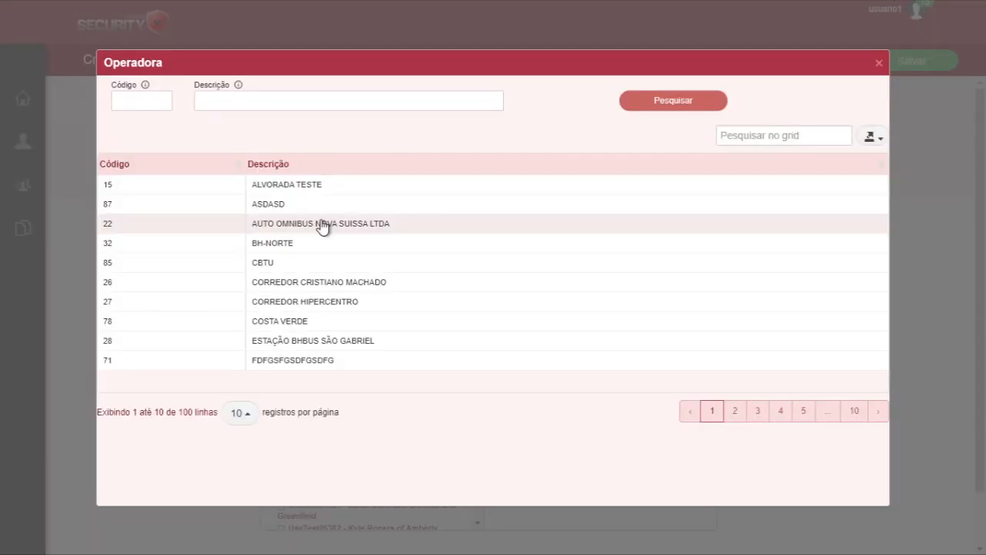
left_click(322, 223)
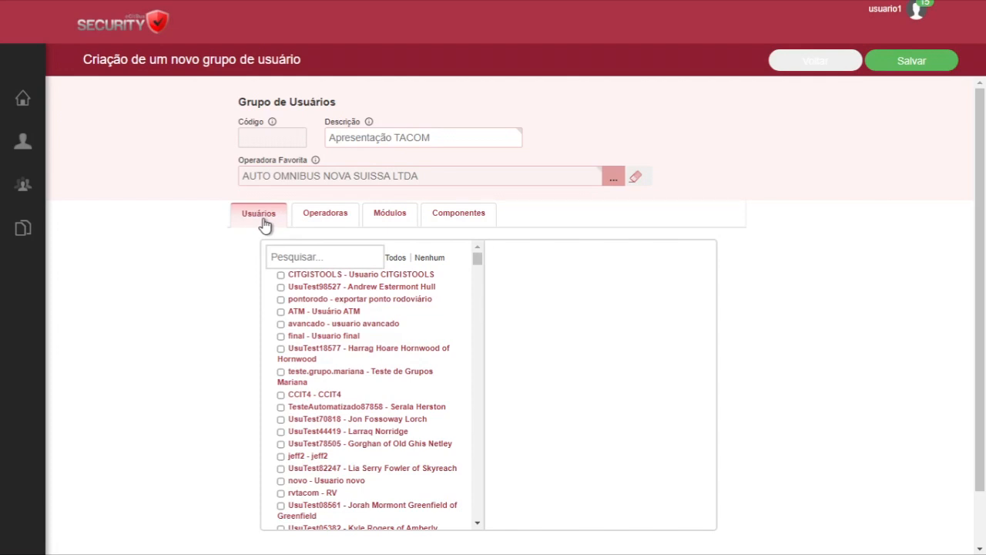
Try assigning the first two listed users to the group and remove both again
left_click(280, 275)
left_click(280, 286)
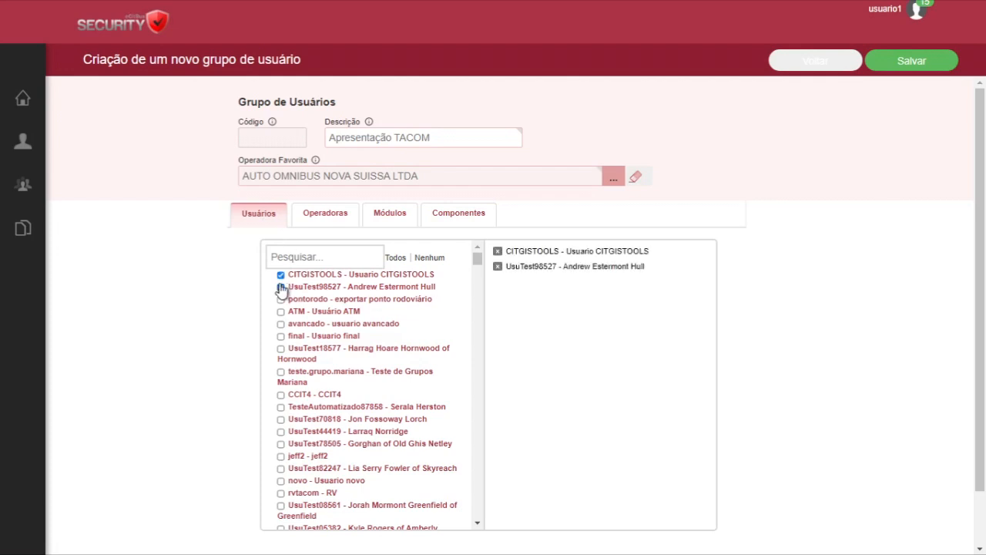
left_click(280, 274)
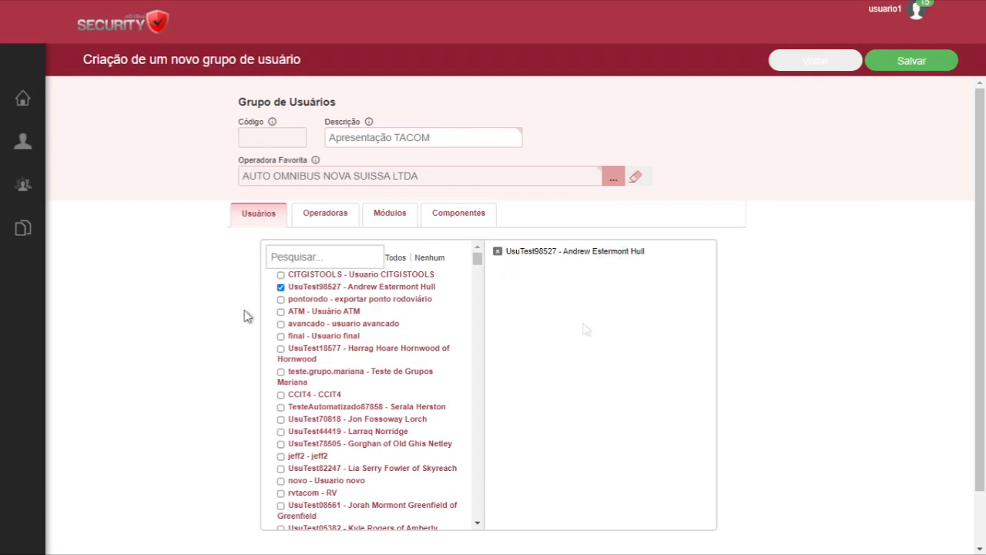
left_click(281, 286)
Filter the group's available users by a first name and clear the filter
left_click(307, 259)
type("paulo")
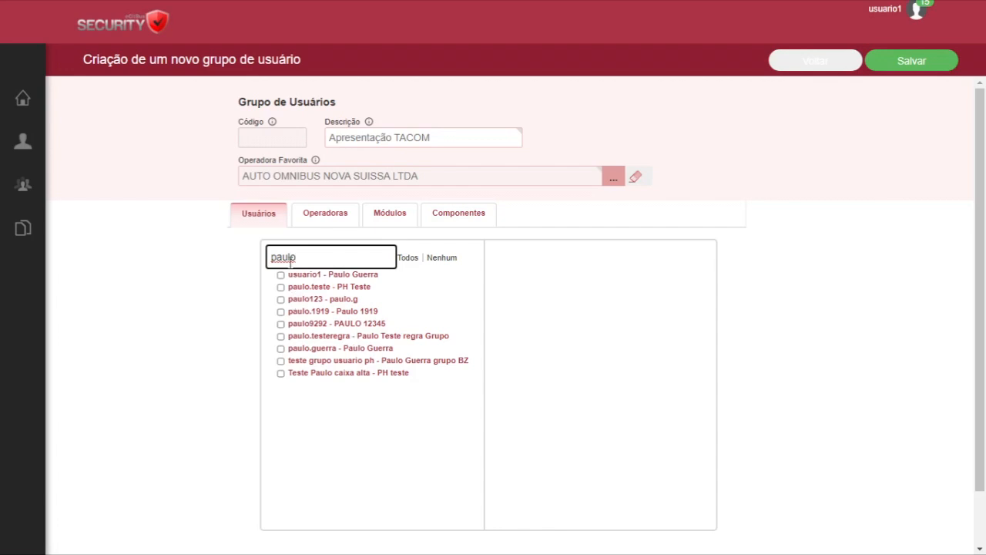
key("BackSpace")
key("BackSpace")
key("BackSpace")
key("BackSpace")
key("BackSpace")
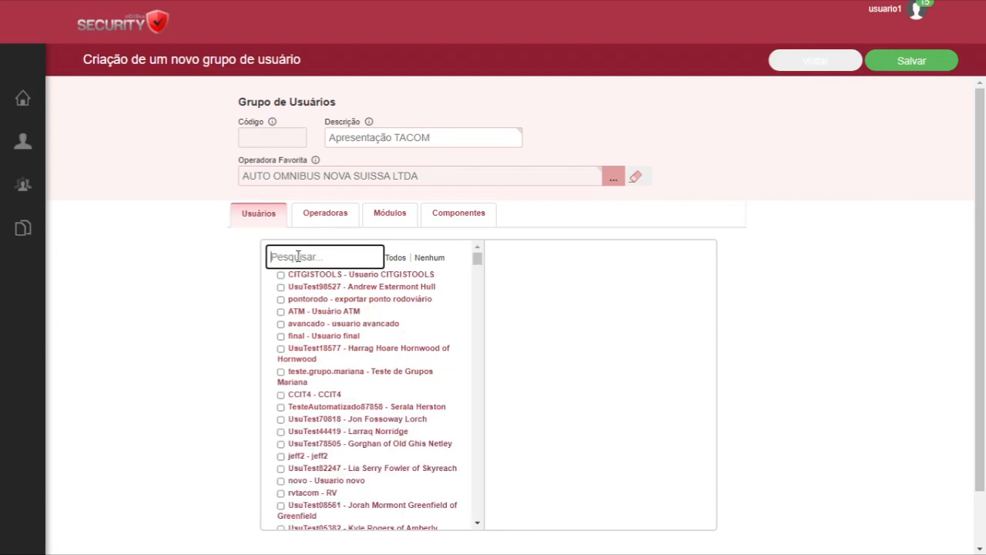
Try assigning the sixth, seventh and eighth listed users to the group and deselect all three
left_click(280, 336)
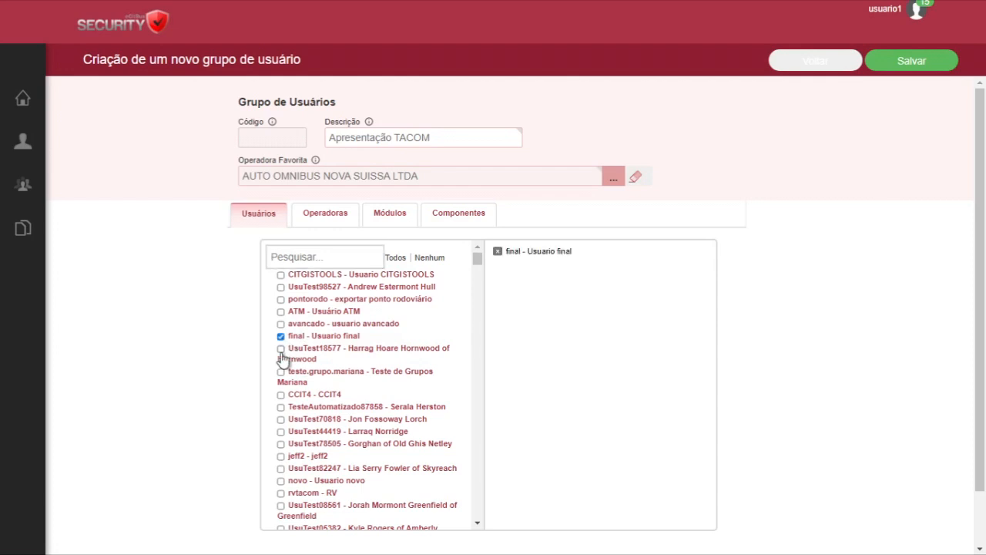
left_click(280, 349)
left_click(282, 373)
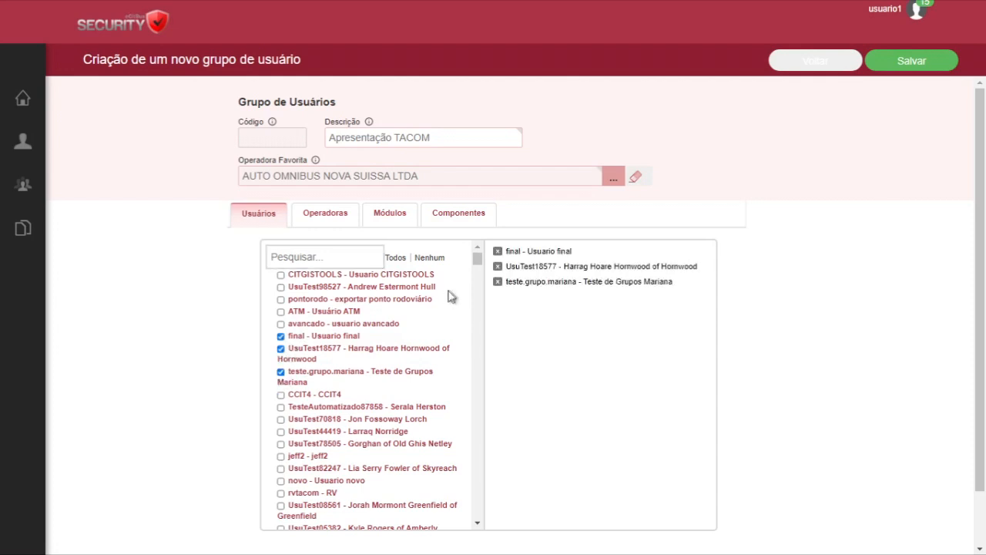
mouse_move(474, 262)
left_mouse_down()
mouse_move(475, 286)
mouse_move(477, 255)
left_mouse_up()
left_click(281, 373)
left_click(280, 336)
left_click(282, 349)
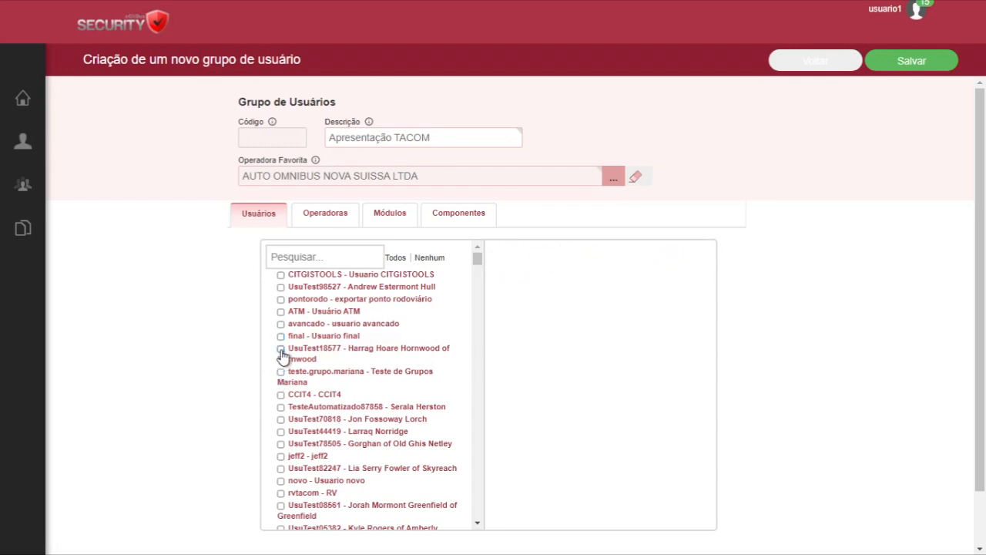
Try assigning all operators to the group and clear the whole operator selection
left_click(328, 222)
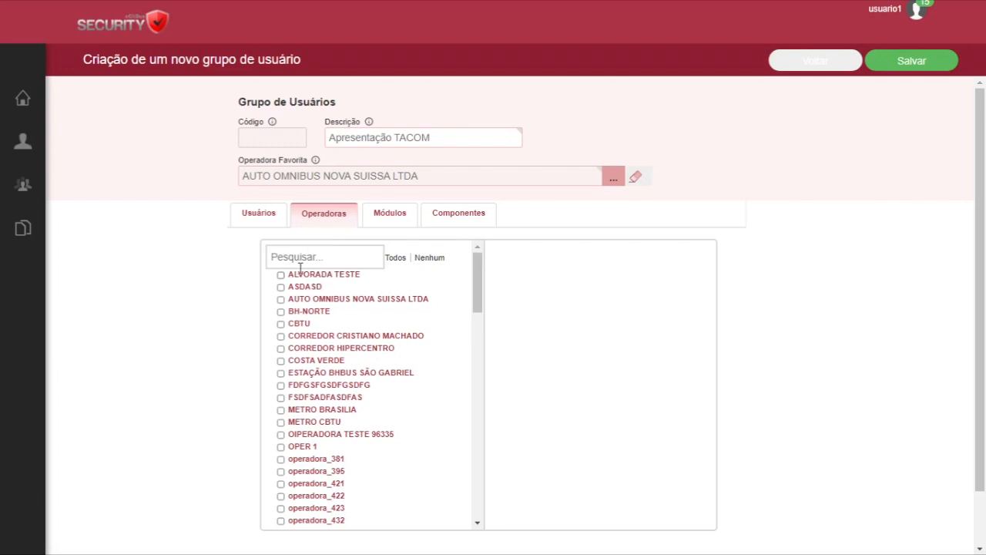
left_click(395, 262)
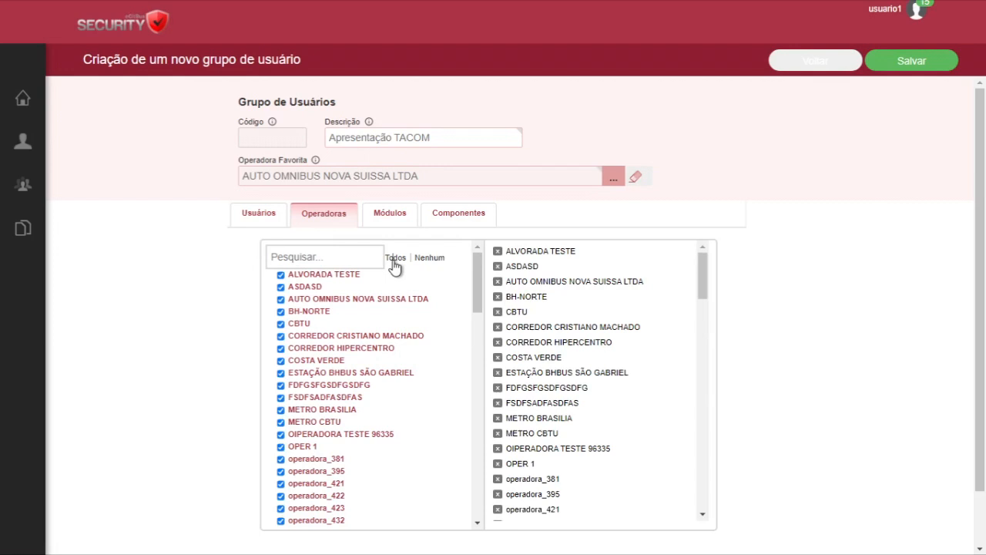
left_click(425, 260)
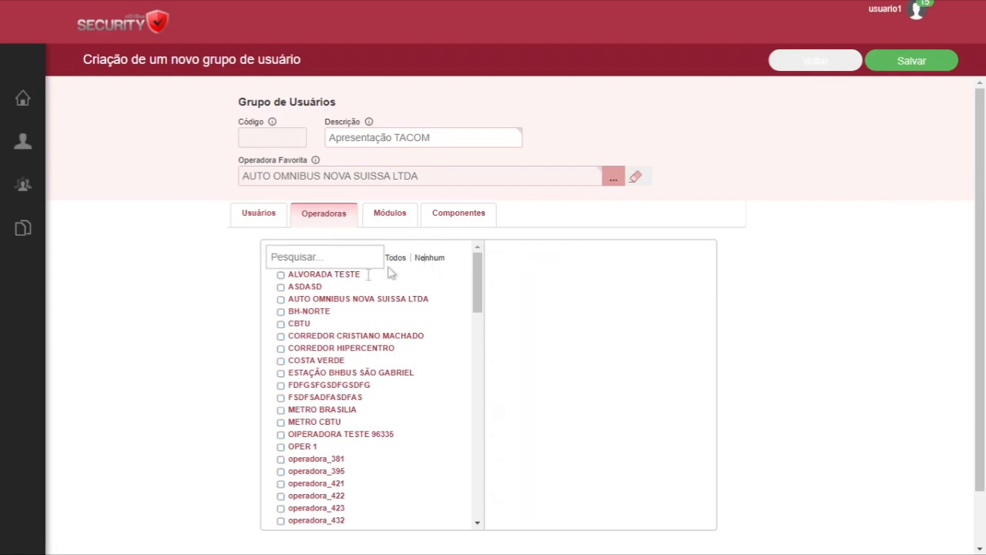
Assign the operators AUTO OMNIBUS NOVA SUISSA LTDA, CORREDOR CRISTIANO MACHADO, CBTU, COSTA VERDE, ESTAÇÃO BHBUS SÃO GABRIEL and CORREDOR HIPERCENTRO to the group
left_click(282, 300)
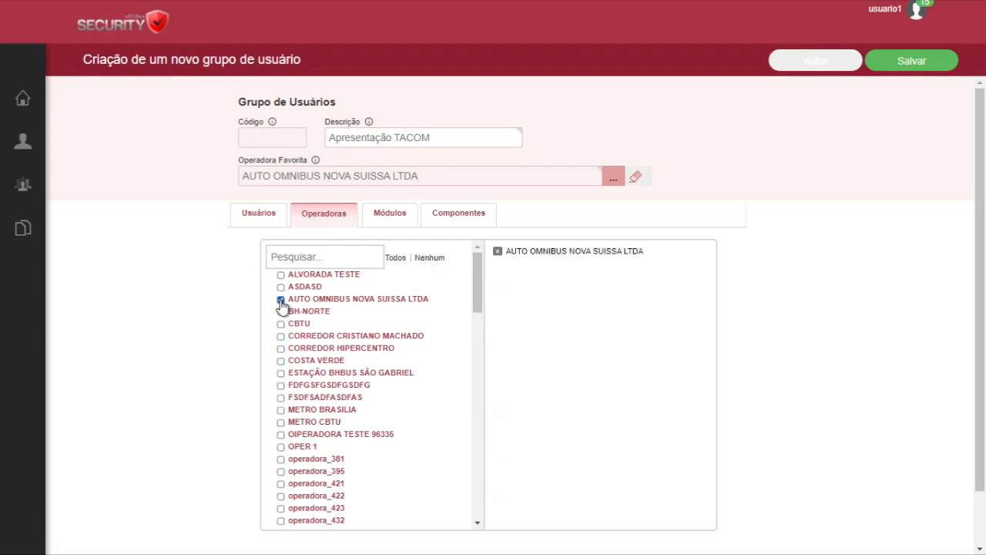
left_click(280, 337)
left_click(280, 323)
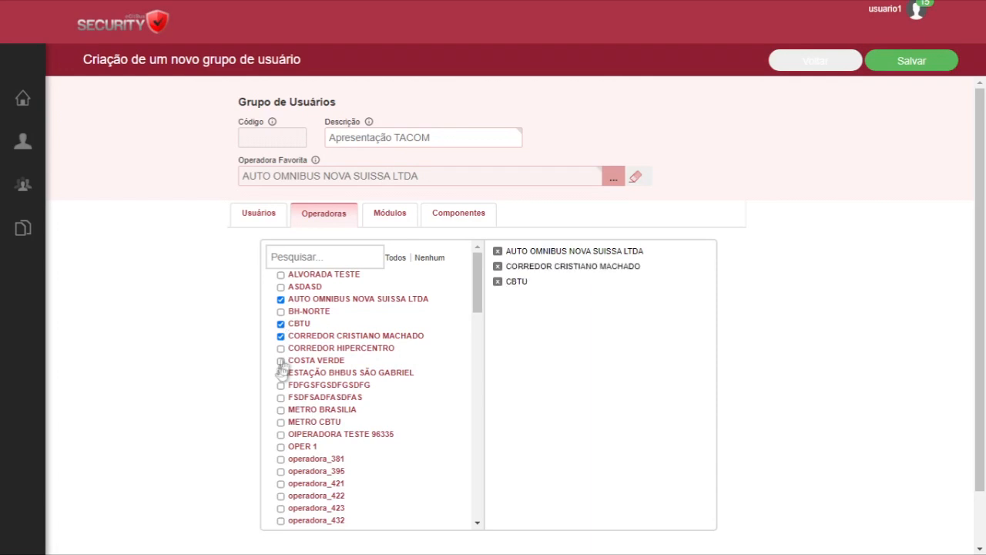
left_click(282, 362)
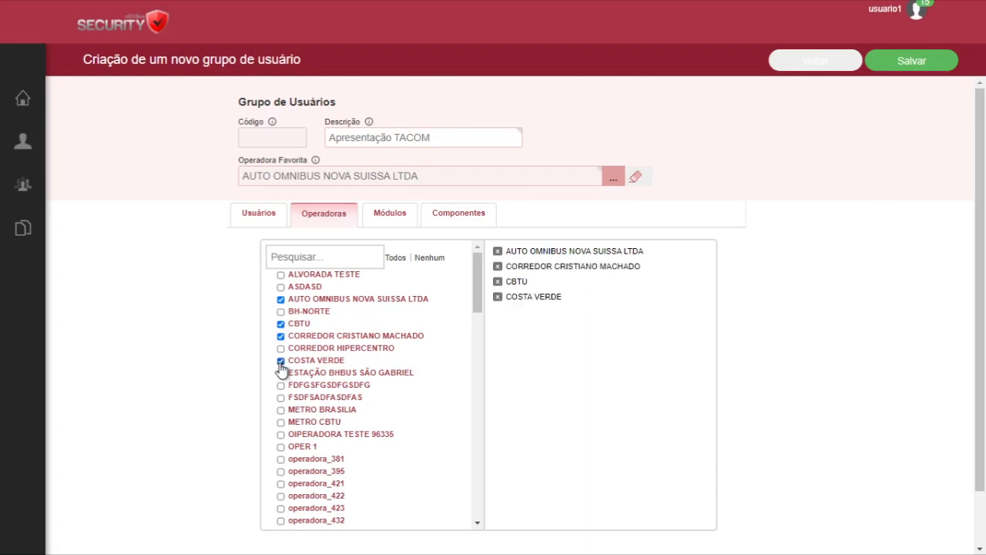
left_click(280, 374)
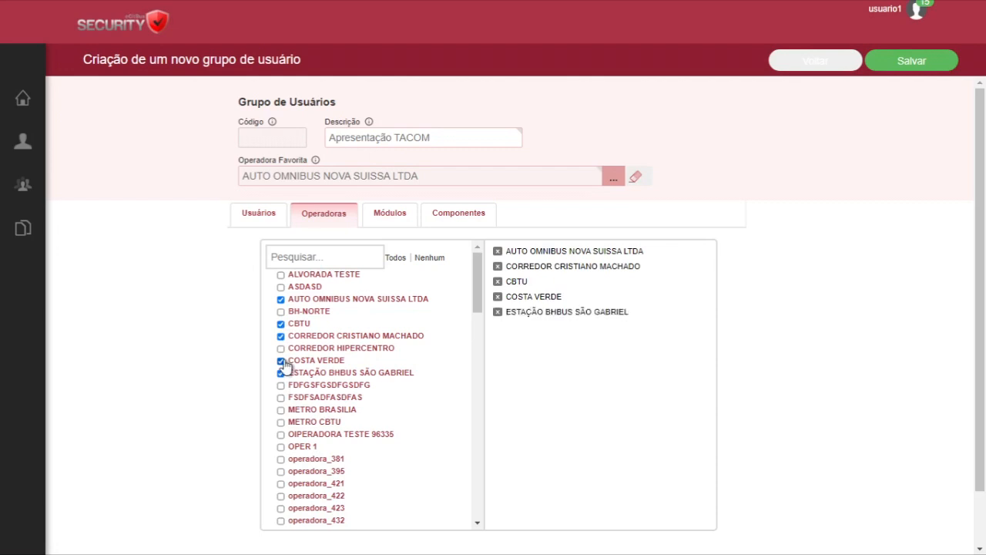
left_click(280, 348)
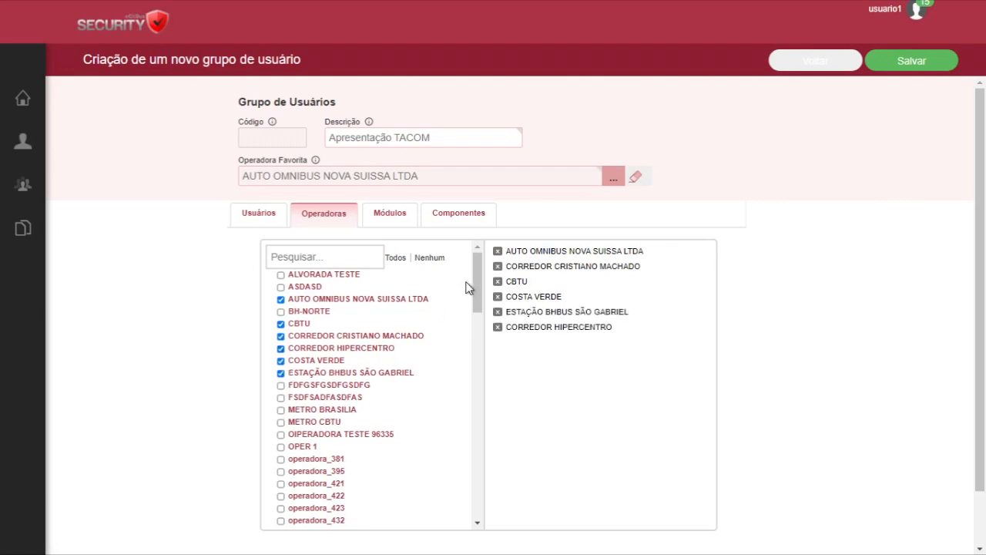
Search the available operators for "ope", clear that filter and search for "O"
left_click(356, 260)
type("ope")
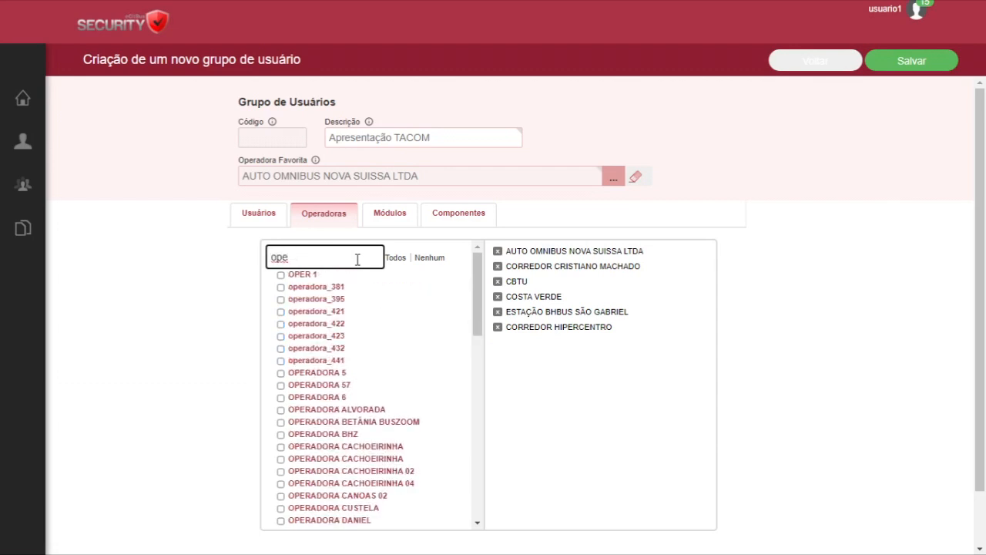
key("BackSpace")
key("BackSpace")
key("BackSpace")
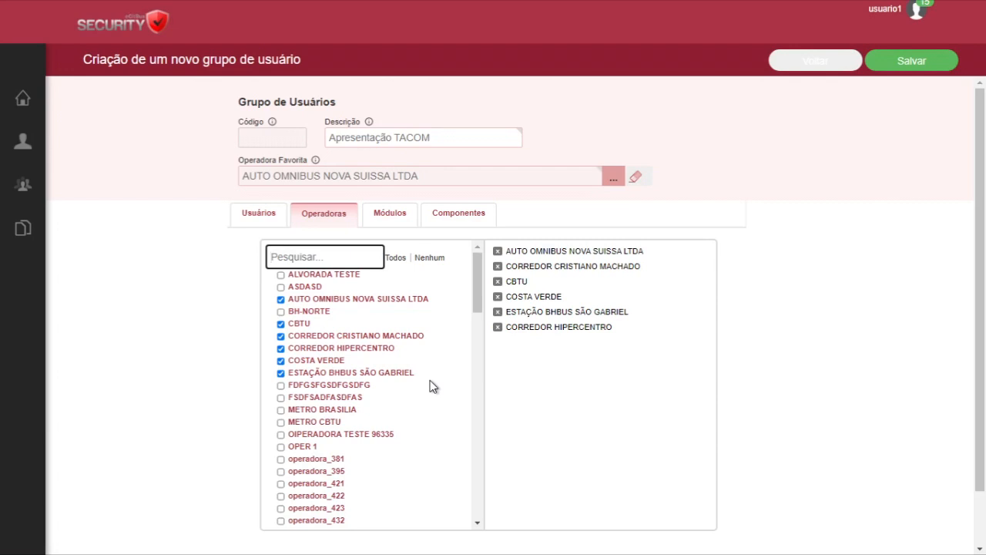
type("O")
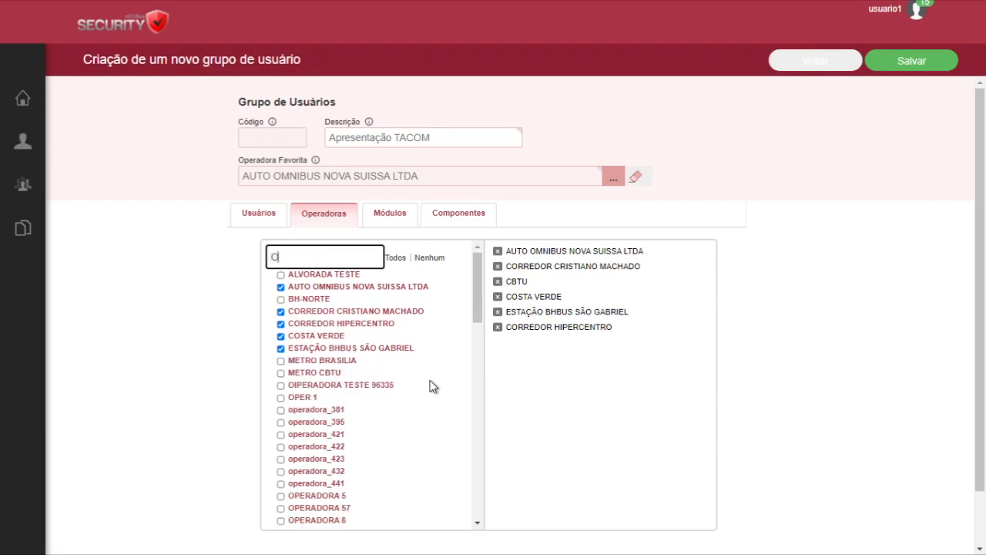
Assign the CITGIS module to the group and expand its list of components
left_click(393, 223)
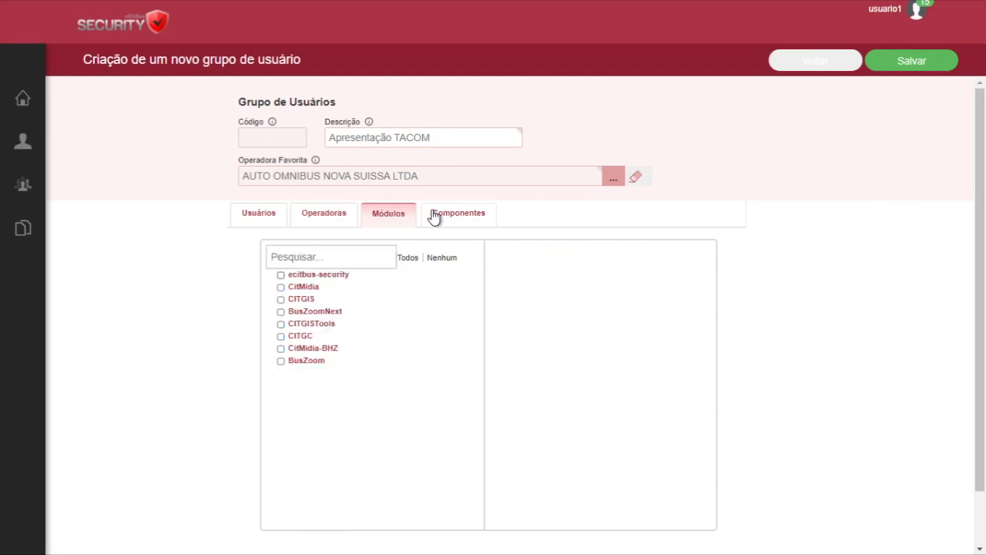
left_click(281, 301)
left_click(474, 220)
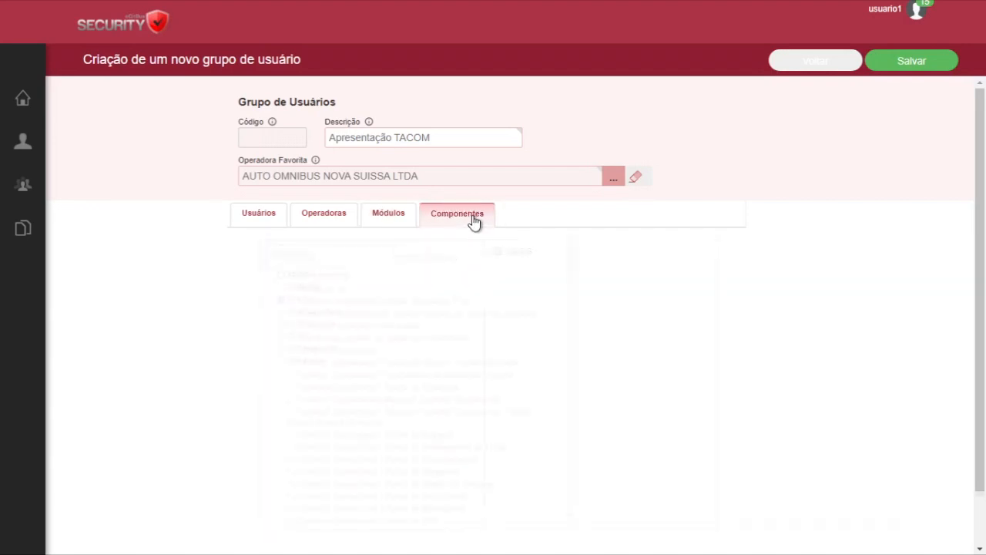
left_click(266, 277)
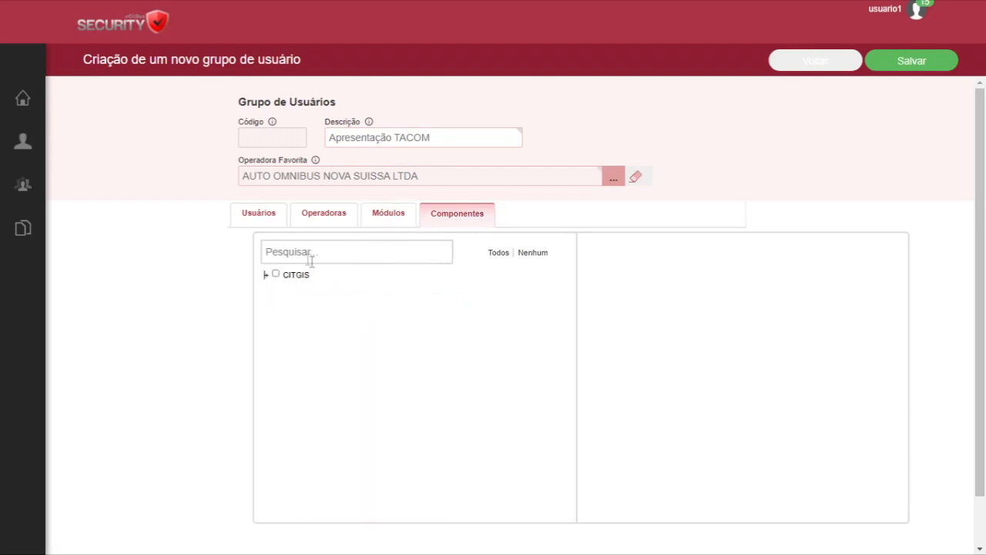
left_click(266, 276)
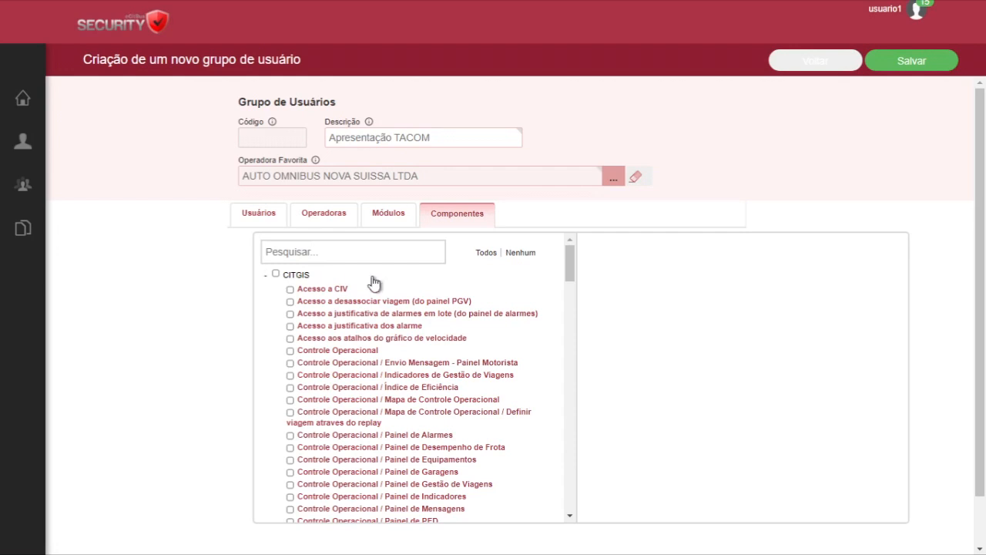
Try selecting every CITGIS component for the group and clear the component selection
left_click(493, 254)
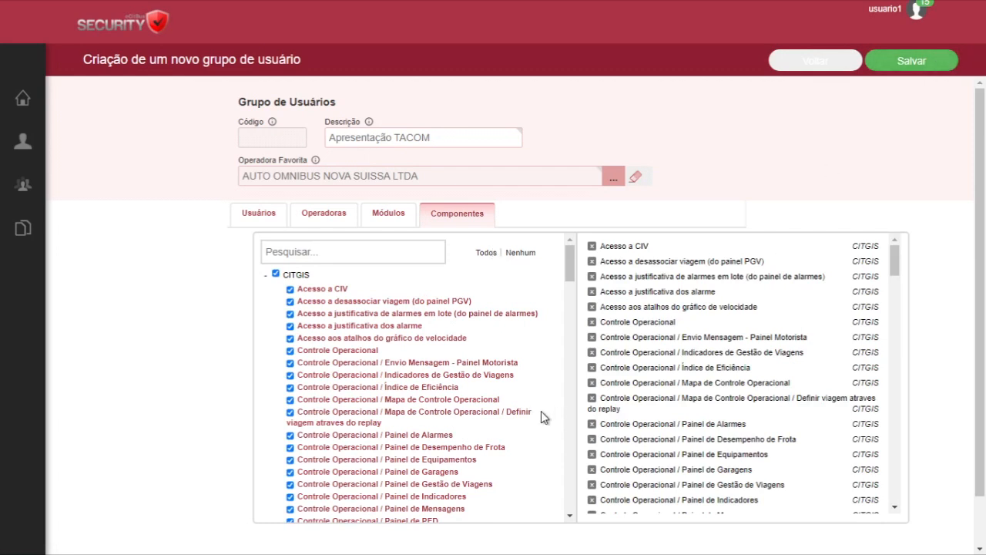
left_click(520, 253)
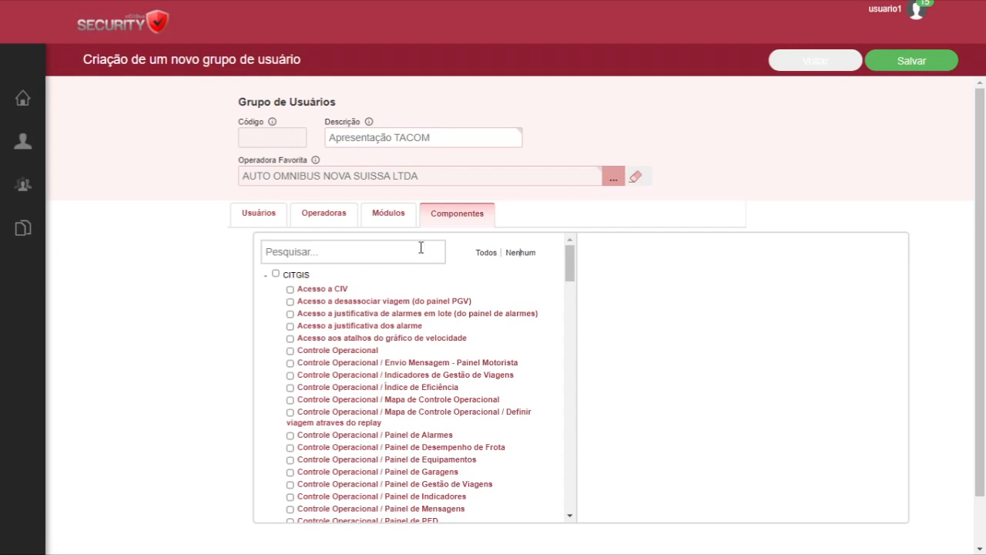
Filter the components by "estrutura" and select Estrutura de Transporte, Cadastros Básicos and its Consórcios, Equipamentos, Garagens and Grupo de Linhas entries
left_click(396, 250)
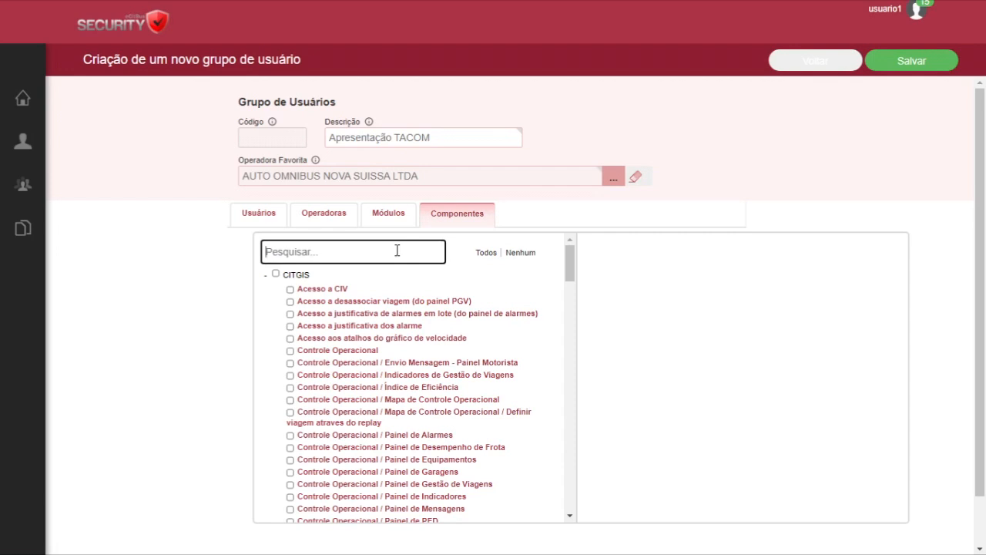
type("estru")
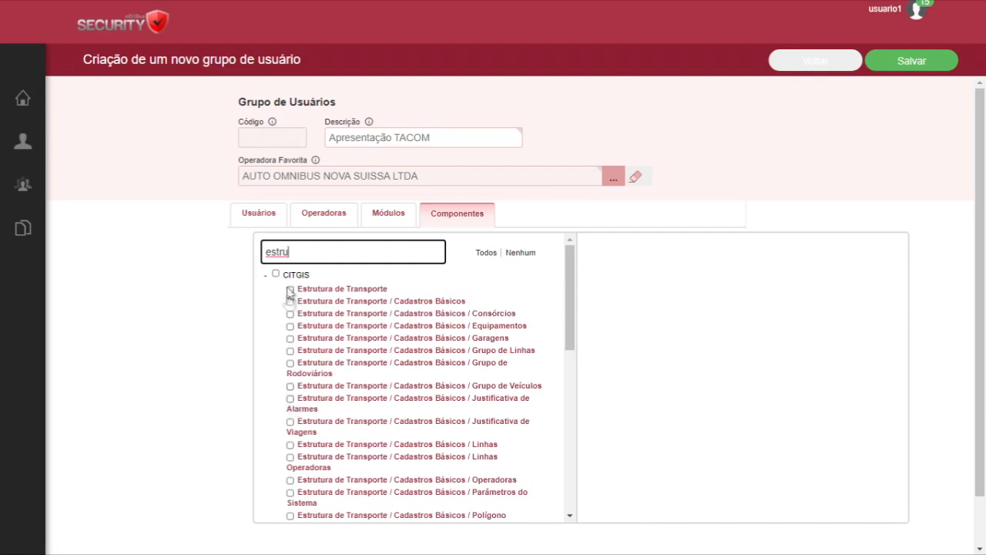
type("tura")
left_click(291, 295)
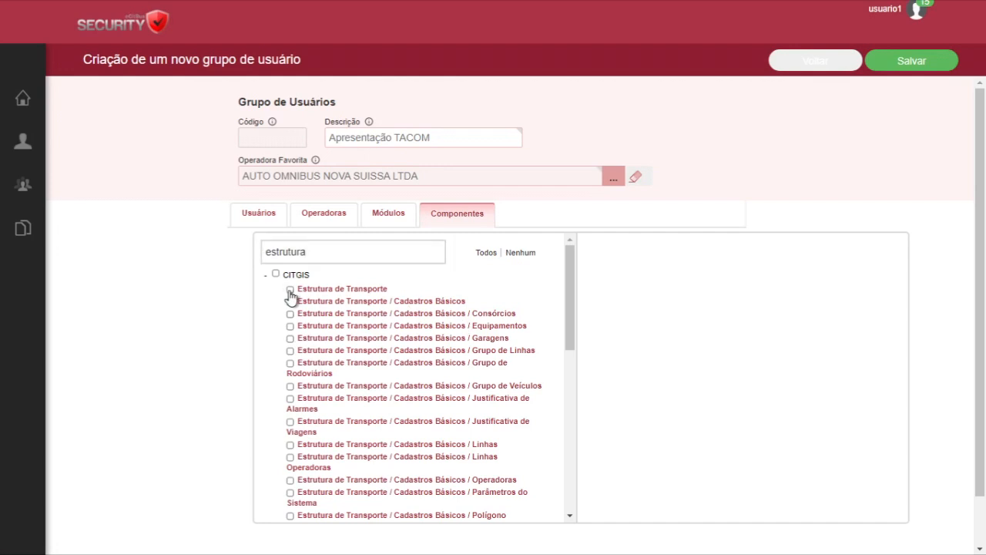
left_click(290, 302)
left_click(290, 314)
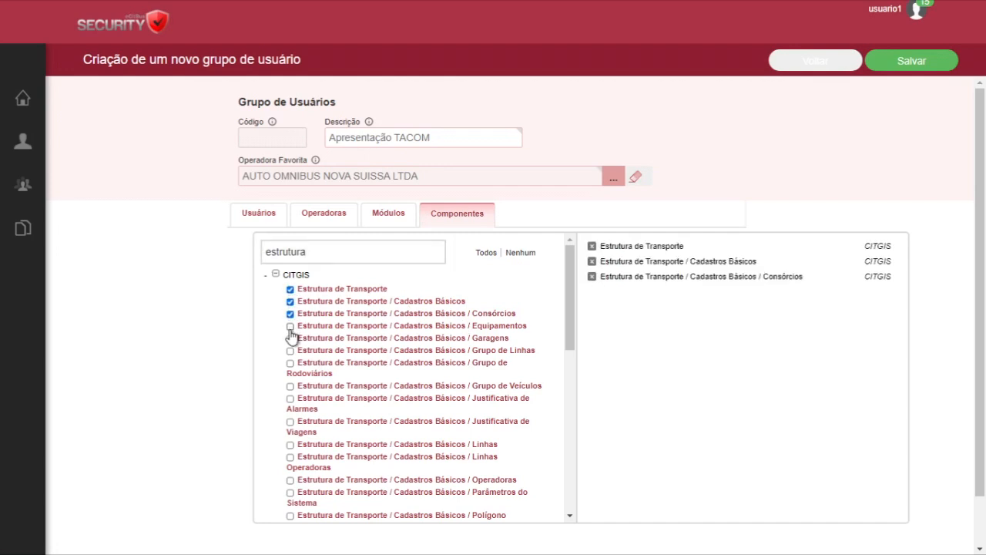
left_click(291, 326)
left_click(291, 339)
left_click(291, 351)
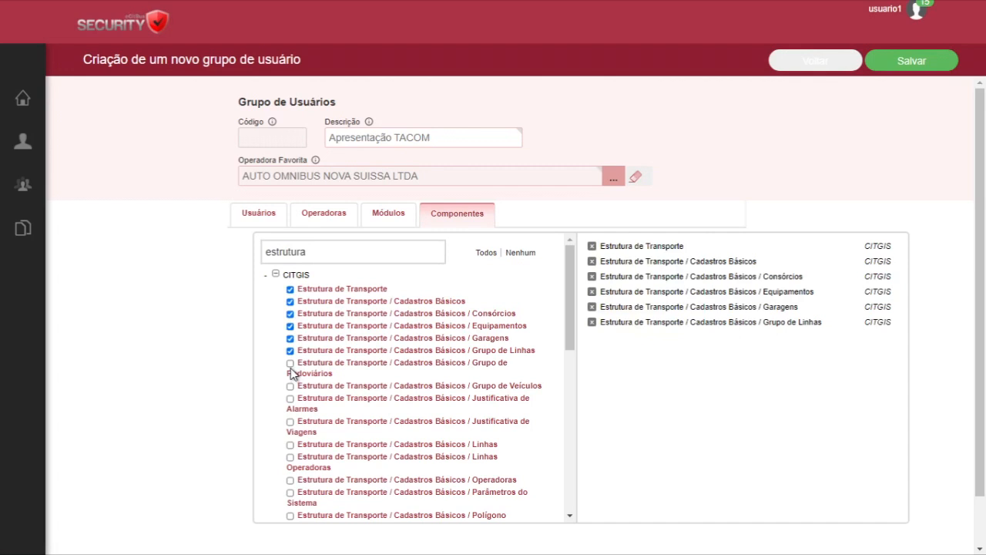
Select the Cadastros Básicos components from Grupo de Rodoviários through Linhas, and clear the whole component selection
left_click(290, 367)
left_click(290, 387)
left_click(290, 399)
left_click(290, 422)
left_click(290, 444)
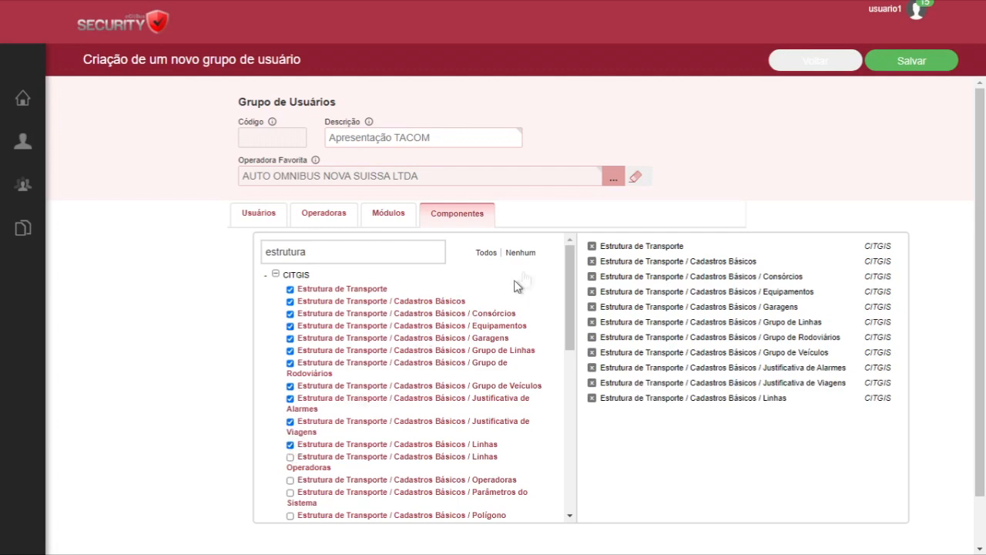
left_click(524, 254)
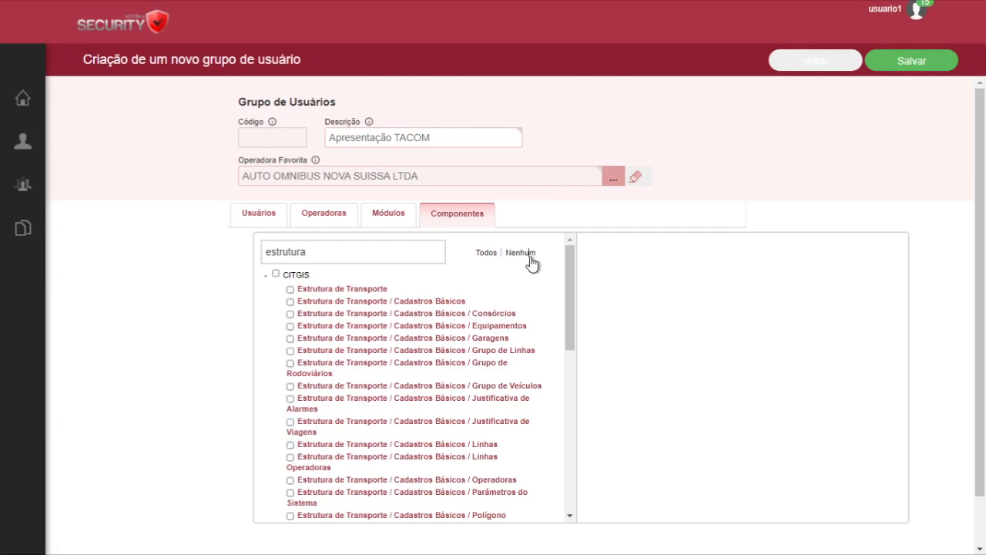
Filter the components by "controle" instead and select the first six, from Controle Operacional through Definir viagem atraves do replay
double_click(358, 254)
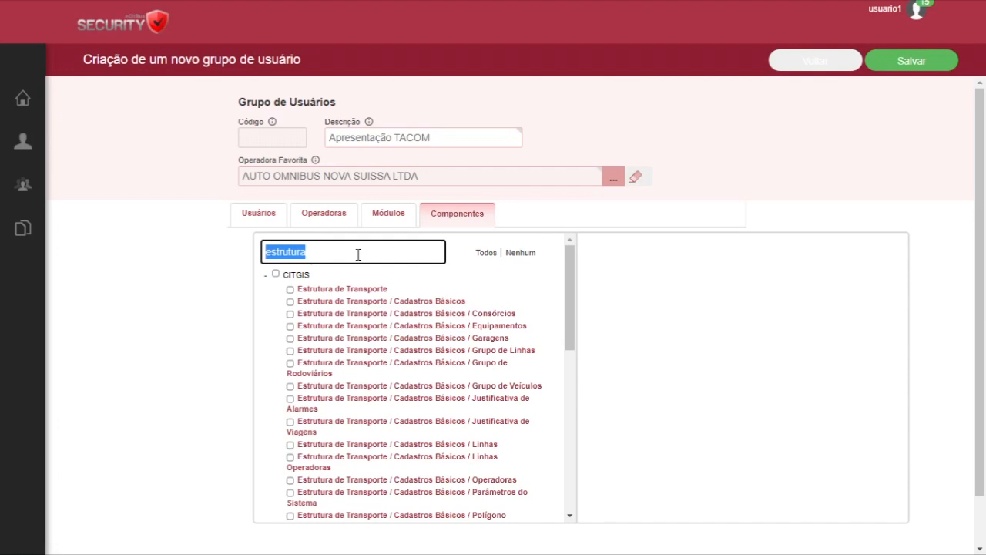
key("BackSpace")
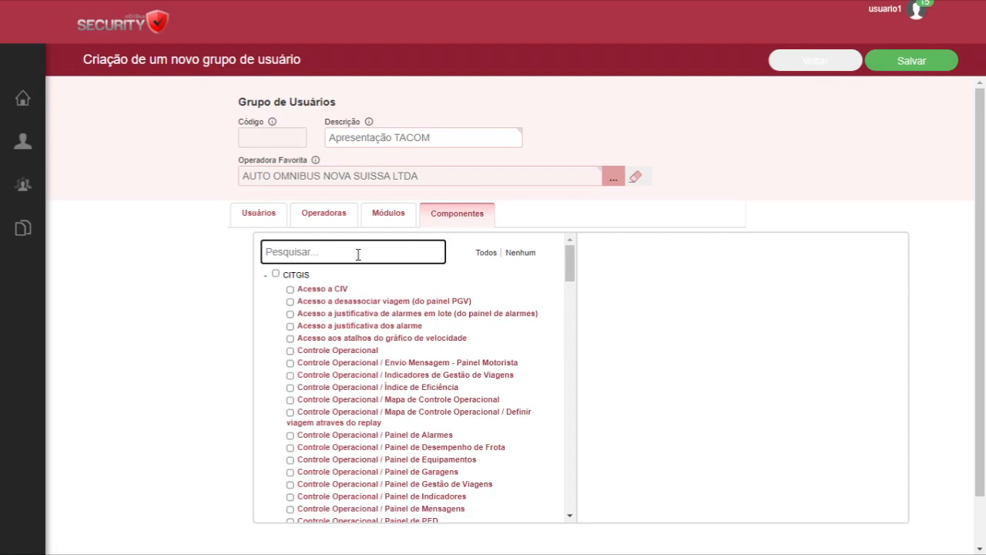
type("contro")
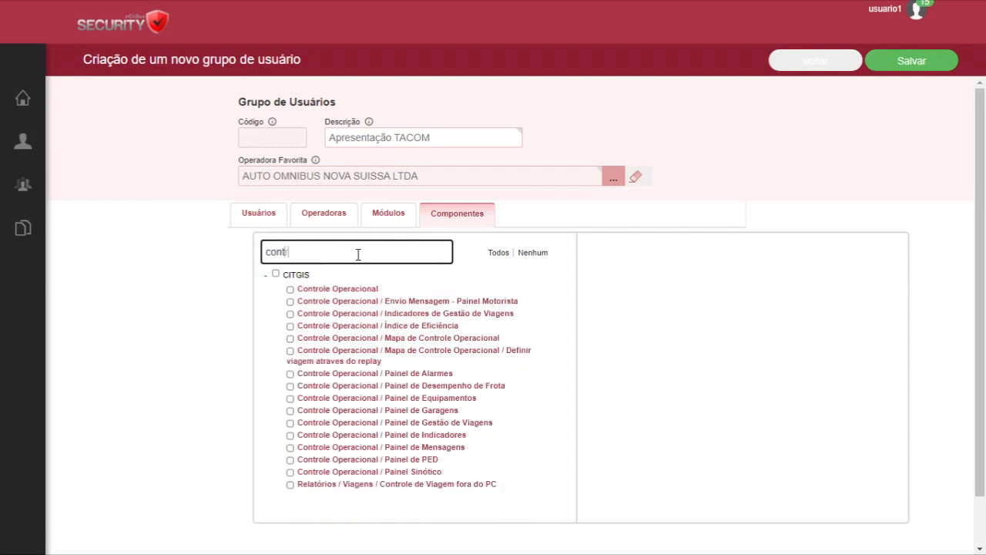
type("le")
left_click(291, 290)
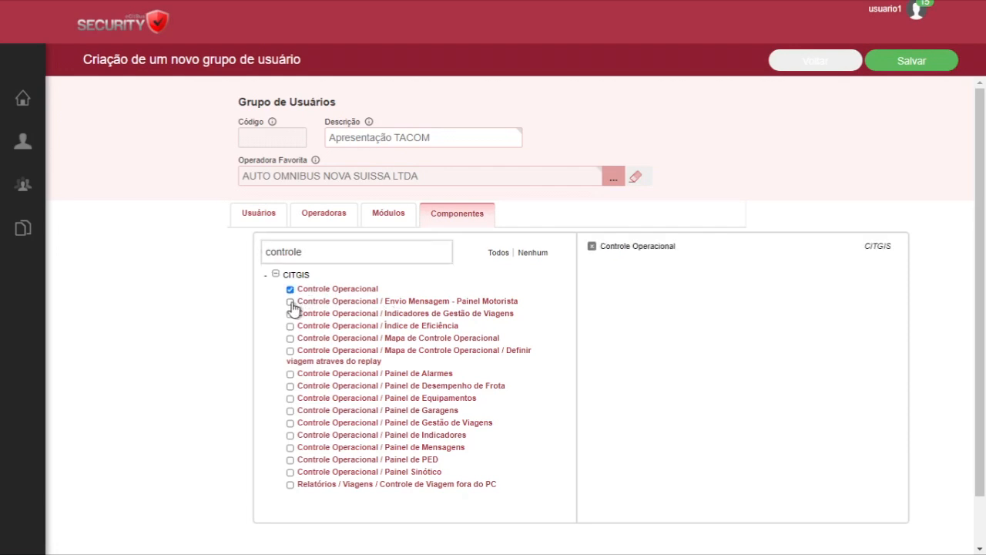
left_click(290, 301)
left_click(290, 314)
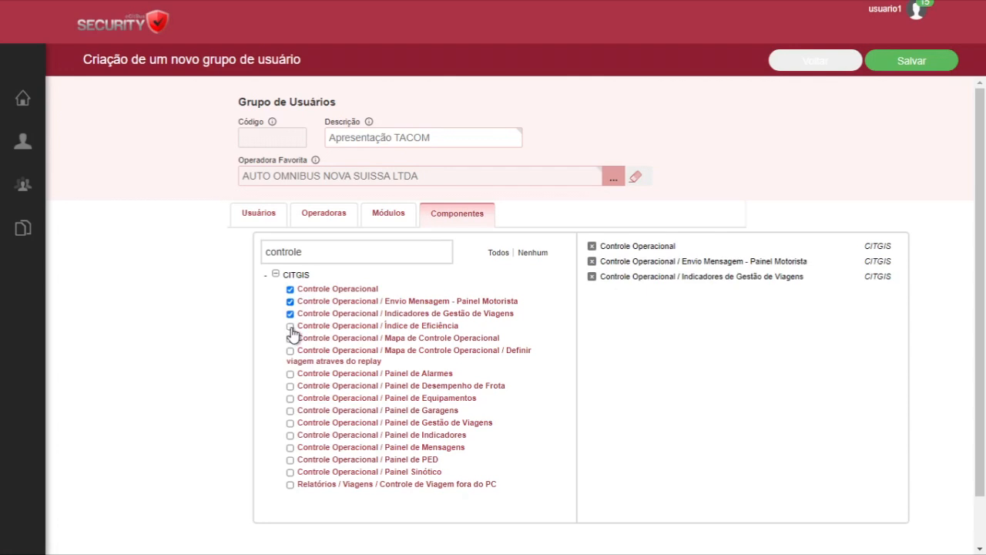
left_click(290, 326)
left_click(290, 338)
left_click(290, 351)
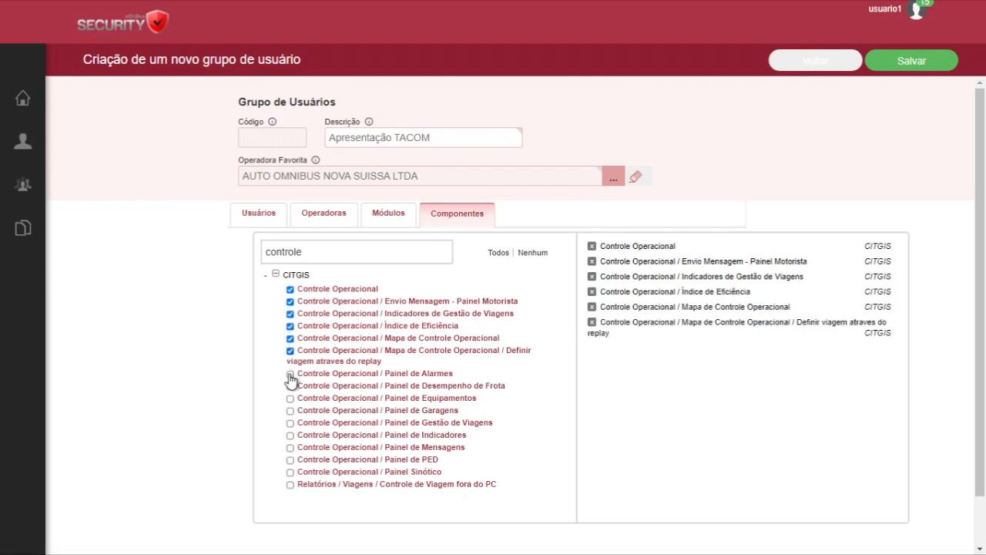
Select the Controle Operacional components from Painel de Alarmes through Painel Sinótico, plus Relatórios / Viagens / Controle de Viagem fora do PC
left_click(291, 374)
left_click(290, 386)
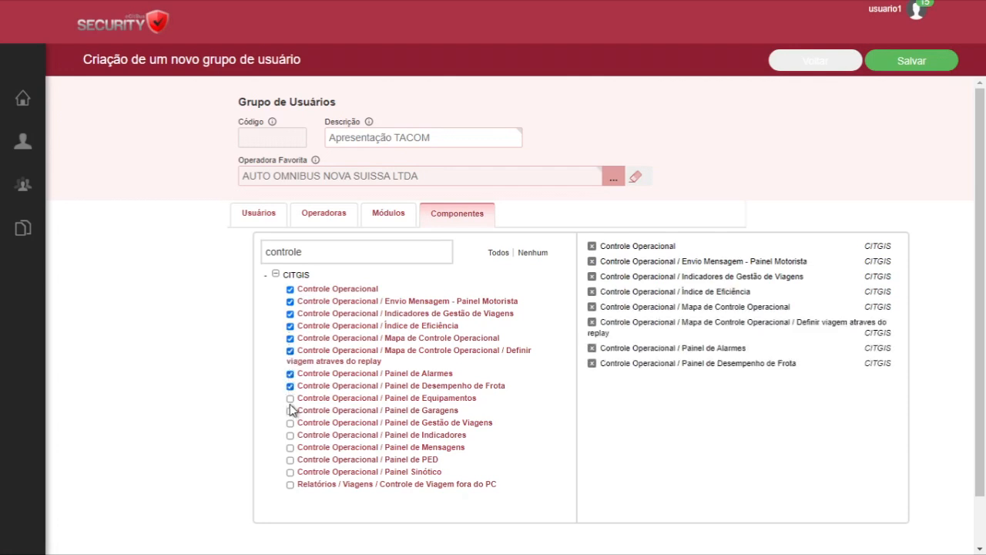
left_click(291, 399)
left_click(290, 410)
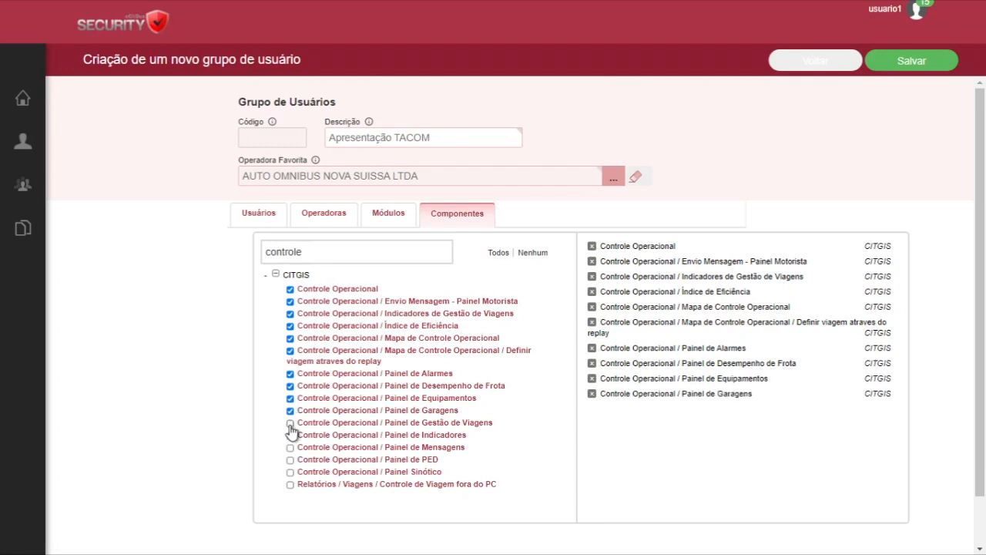
left_click(291, 423)
left_click(291, 435)
left_click(291, 447)
left_click(291, 460)
left_click(291, 472)
left_click(291, 484)
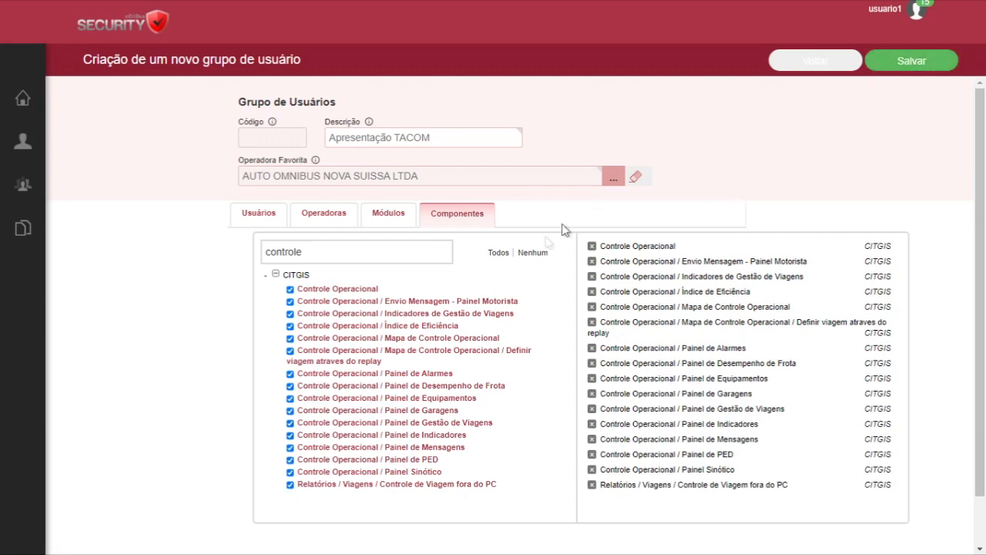
Clear the component selection and remove the "controle" search filter
left_click(535, 254)
double_click(292, 259)
key("BackSpace")
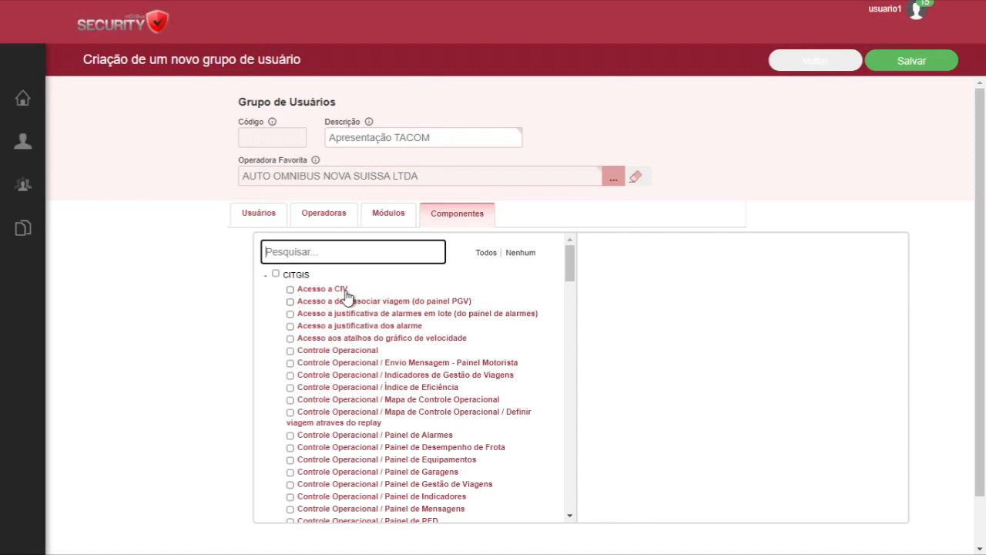
Select the components Acesso a CIV, Acesso a justificativa de alarmes em lote and Acesso aos atalhos do gráfico de velocidade
left_click(290, 290)
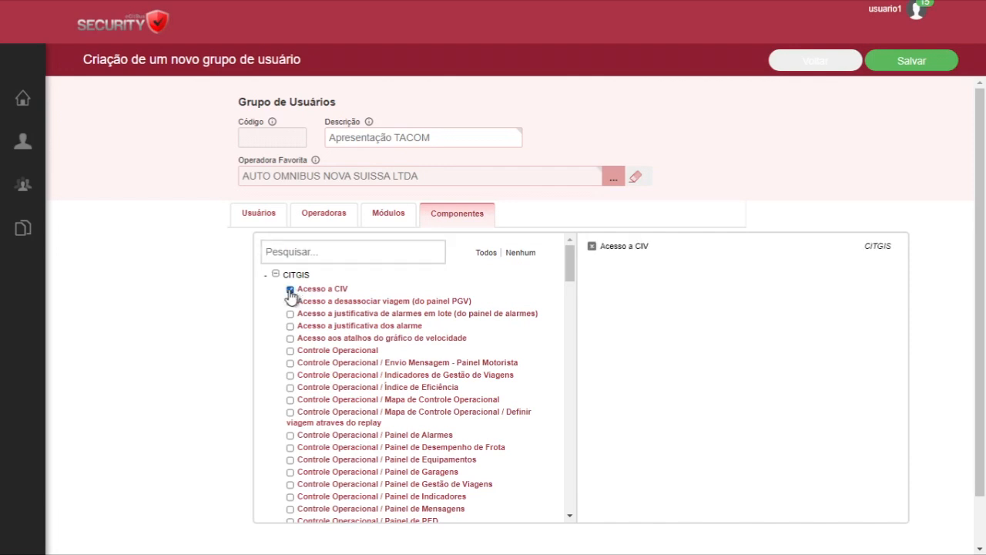
left_click(291, 315)
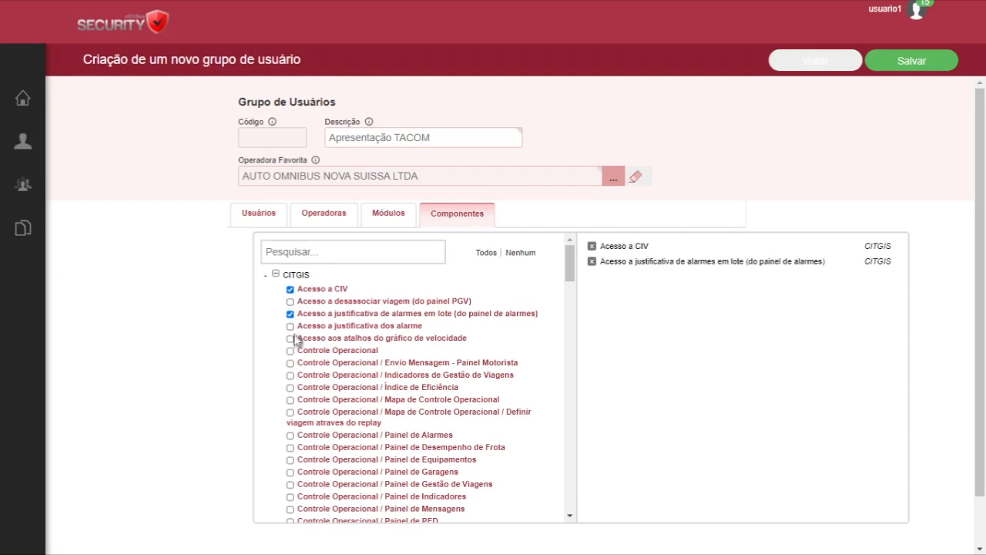
left_click(291, 339)
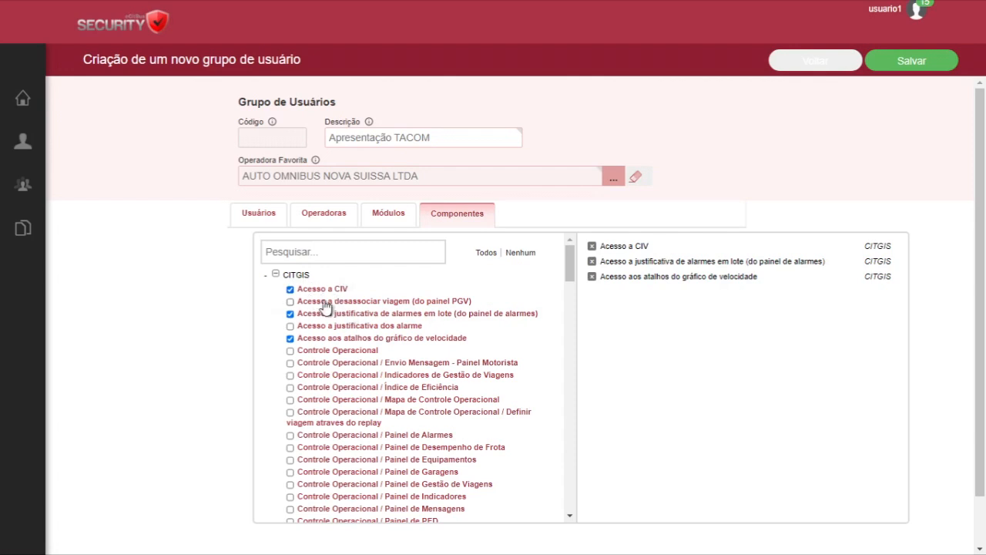
Assign all CITGIS components to the group and save the new user group
left_click(482, 257)
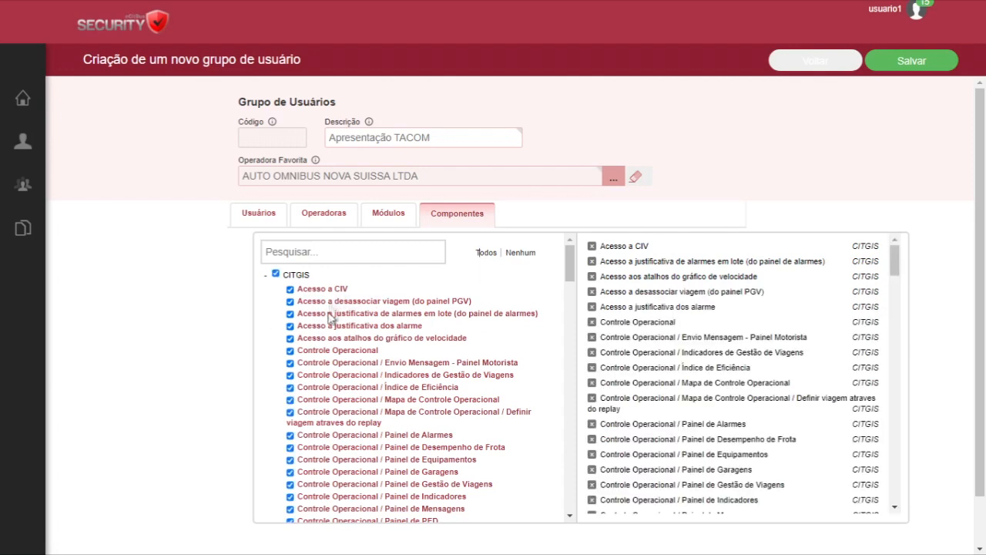
left_click(910, 69)
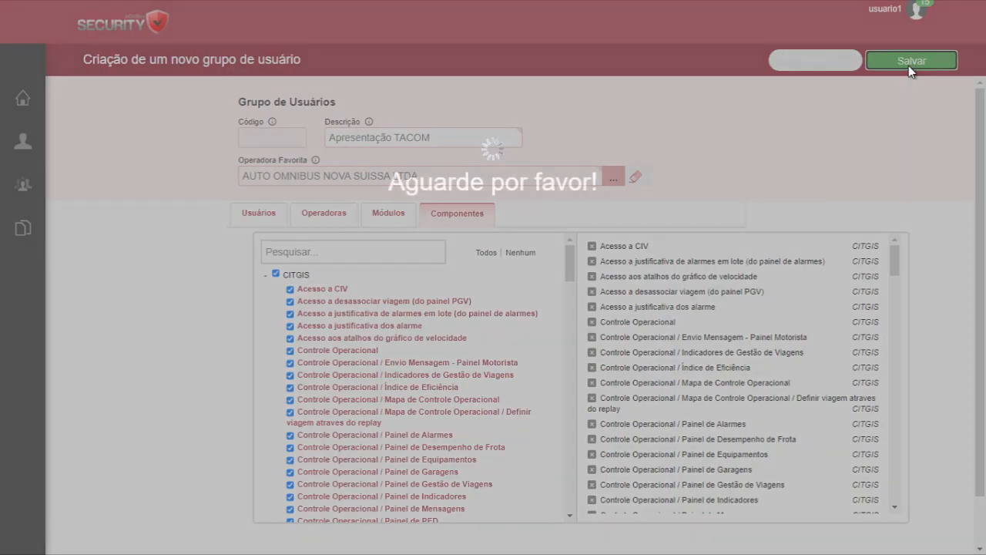